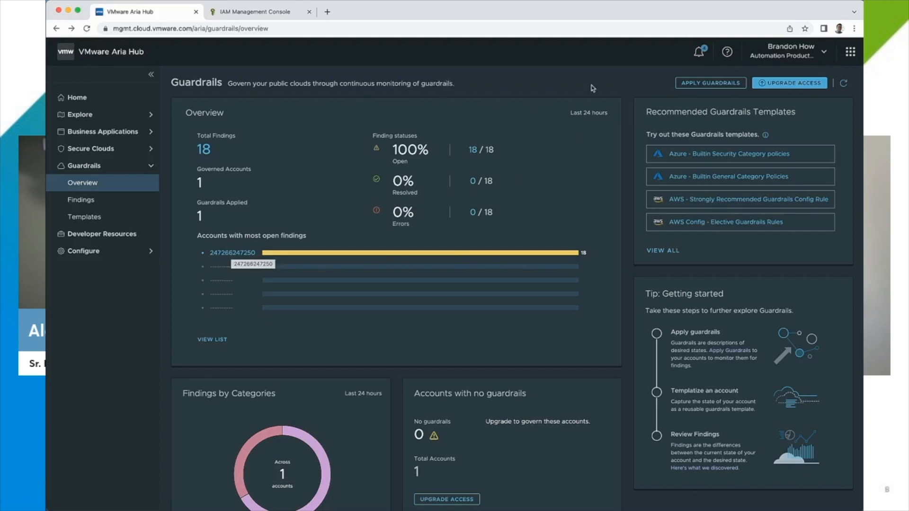
Start applying guardrails and choose the listed AWS account with region us-east-1 as the target
click(719, 85)
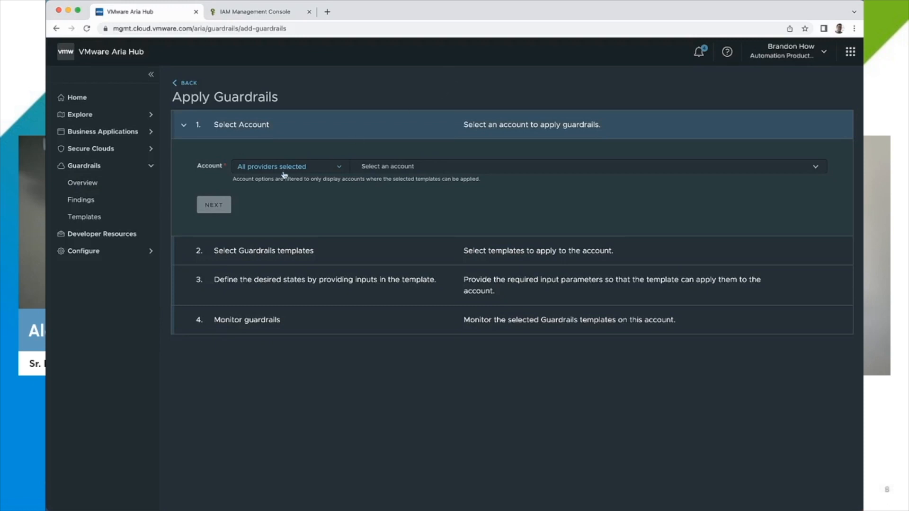
click(309, 171)
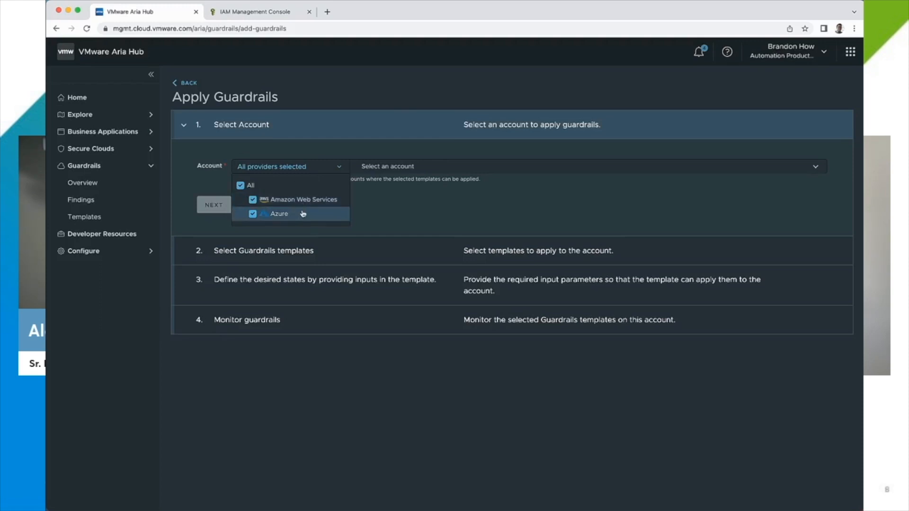
click(406, 199)
click(409, 171)
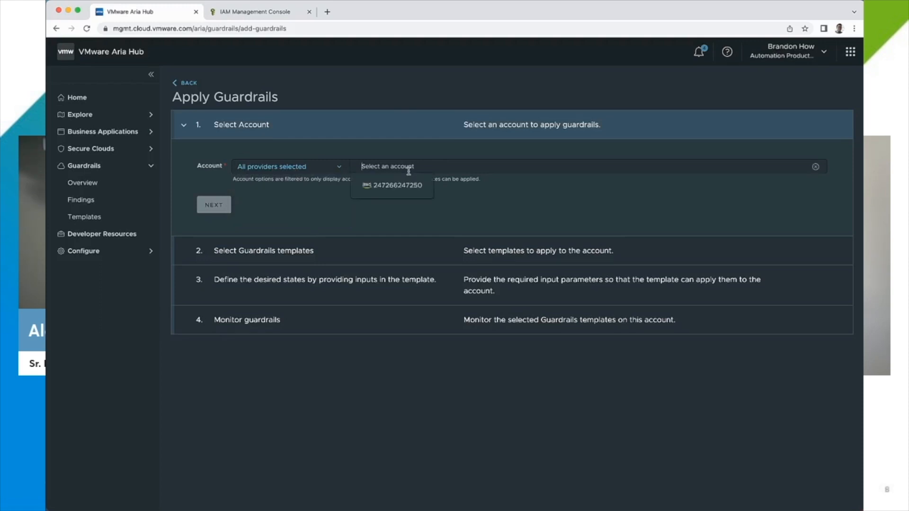
click(409, 184)
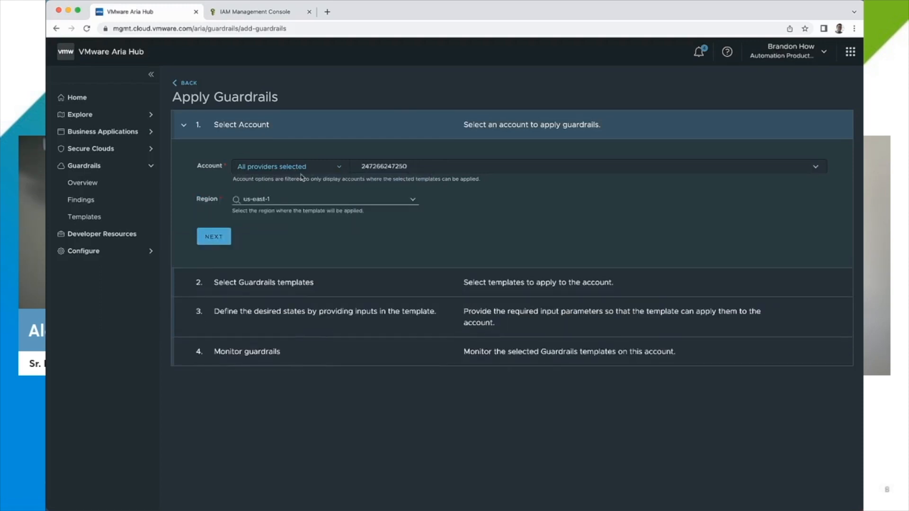
click(214, 237)
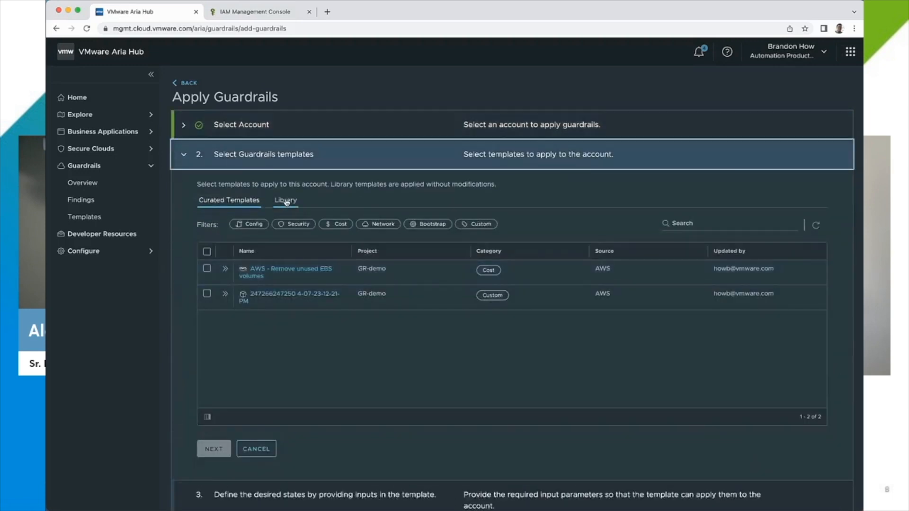
Examine the template code of the library's AWS IAM Password policy template, from its parameters to the aws.iam.password_policy.present block
click(285, 200)
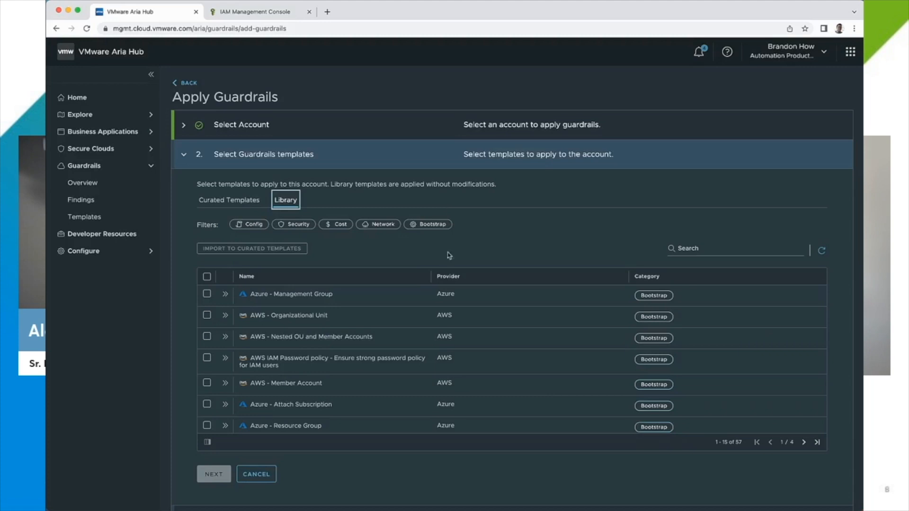
click(225, 359)
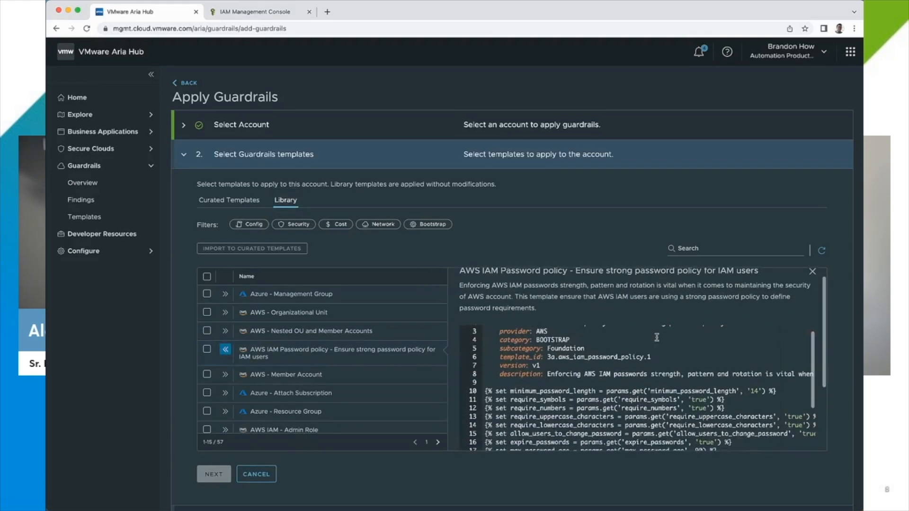
scroll(658, 341, down, 3)
scroll(643, 344, down, 2)
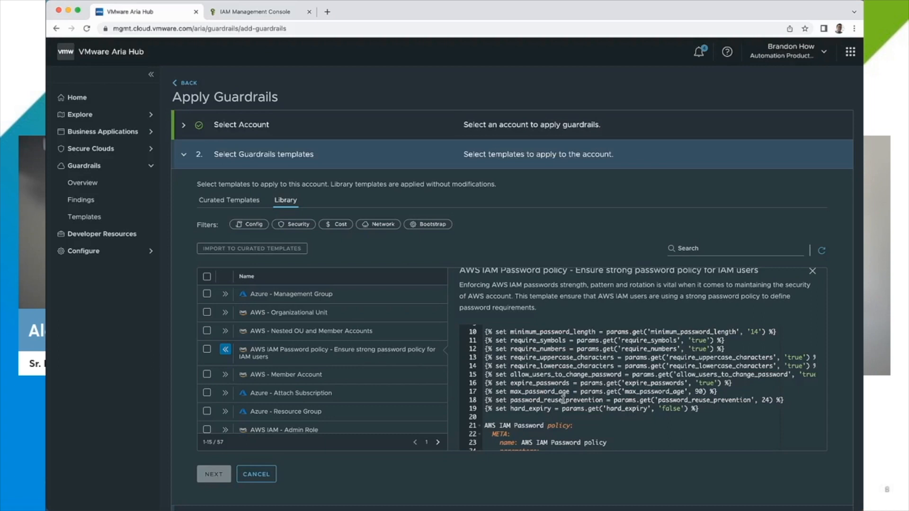
scroll(564, 400, down, 4)
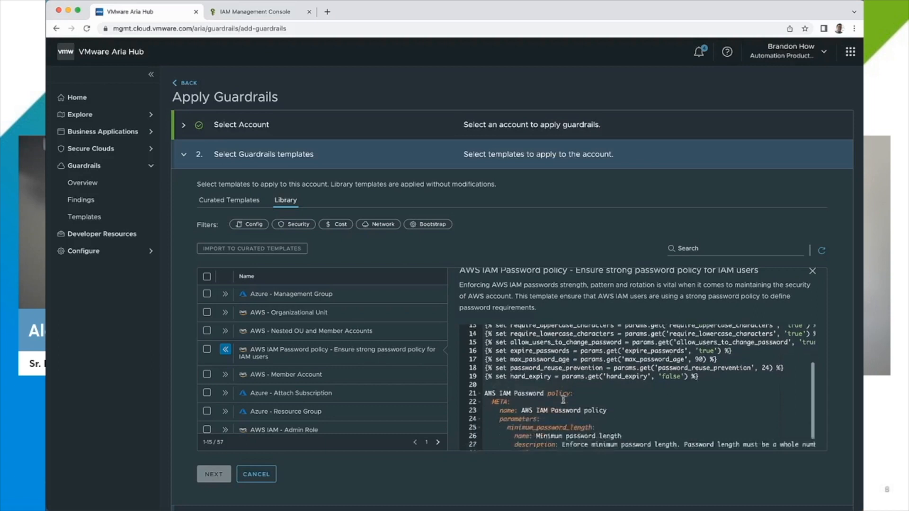
scroll(637, 368, down, 1)
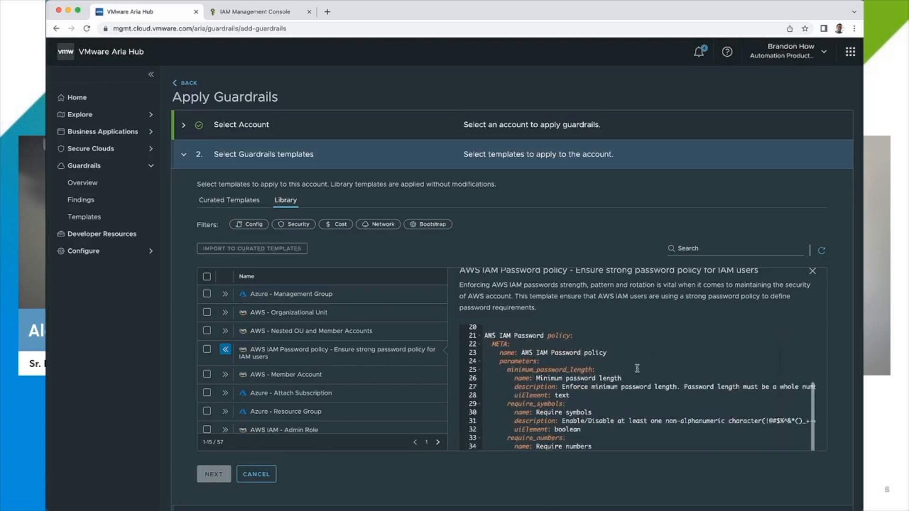
scroll(625, 346, down, 1)
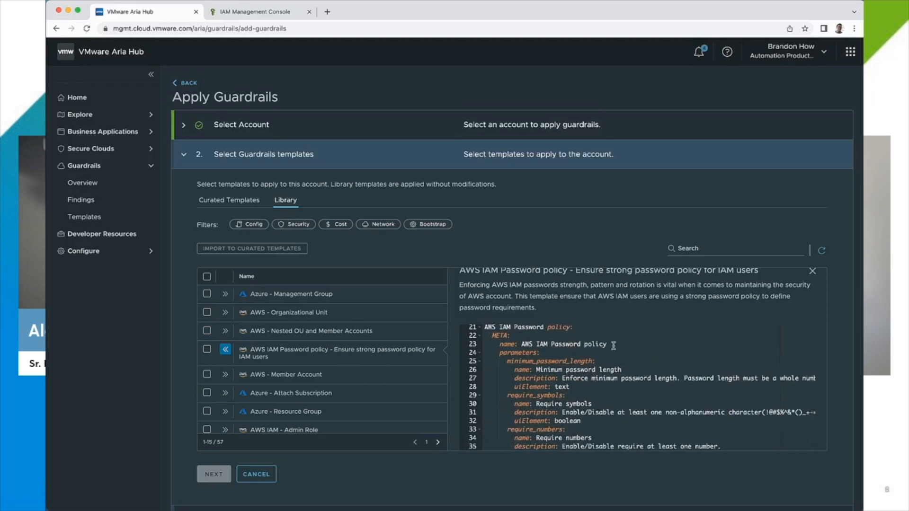
scroll(603, 331, down, 3)
scroll(603, 332, down, 5)
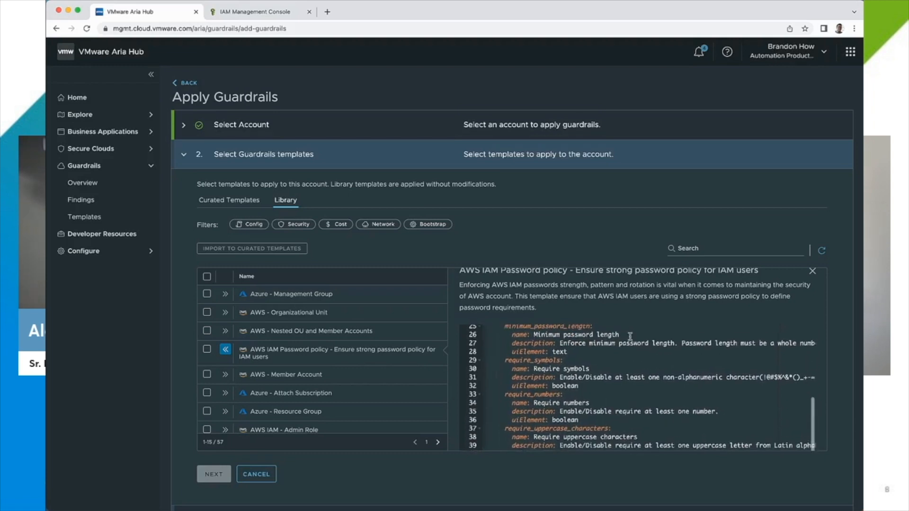
scroll(637, 359, down, 10)
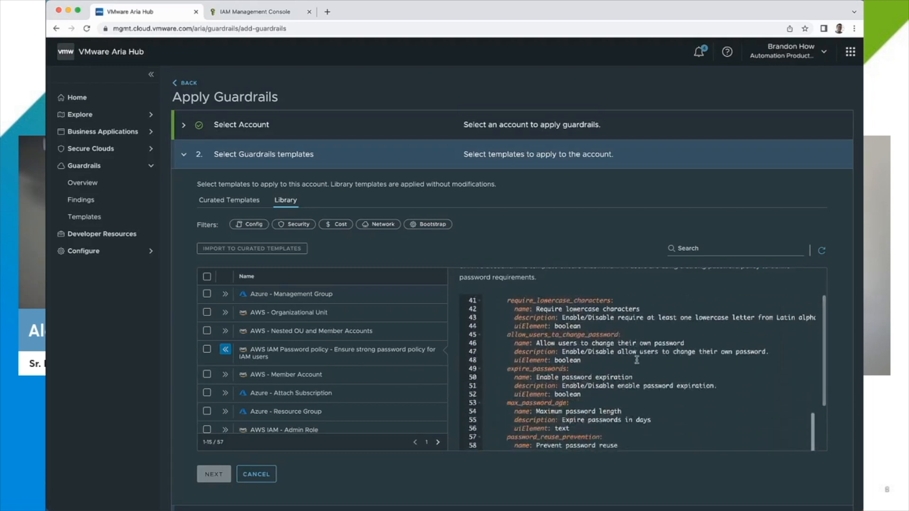
scroll(581, 419, down, 3)
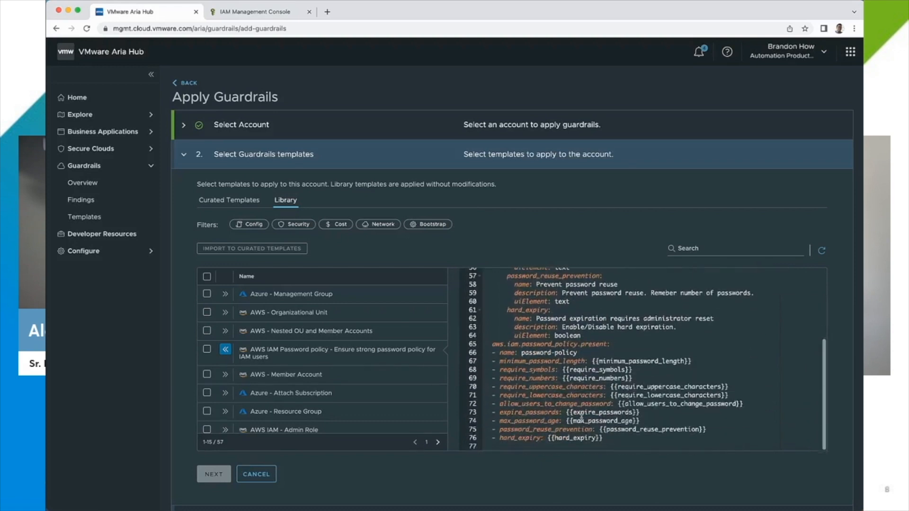
drag(493, 342, 627, 347)
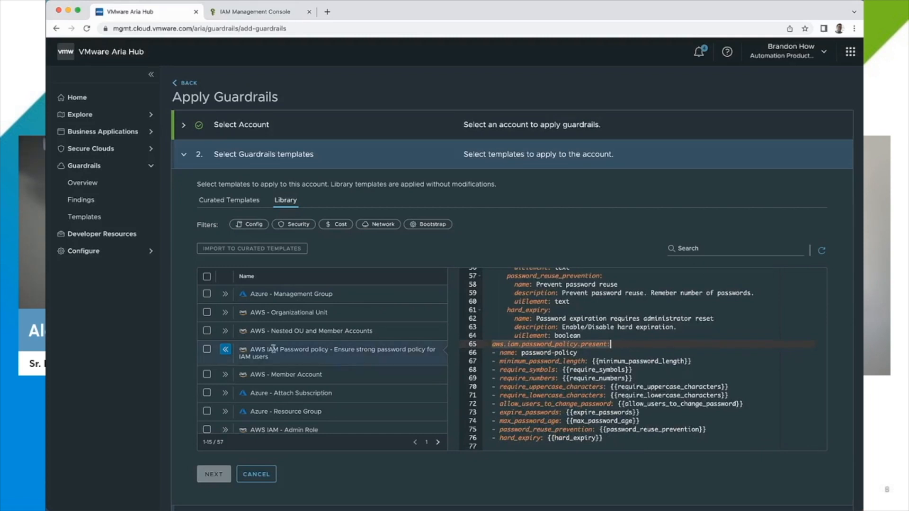
click(226, 350)
Import the AWS IAM Password policy template into the curated templates as "Strong password policy" in project GR-demo
click(206, 357)
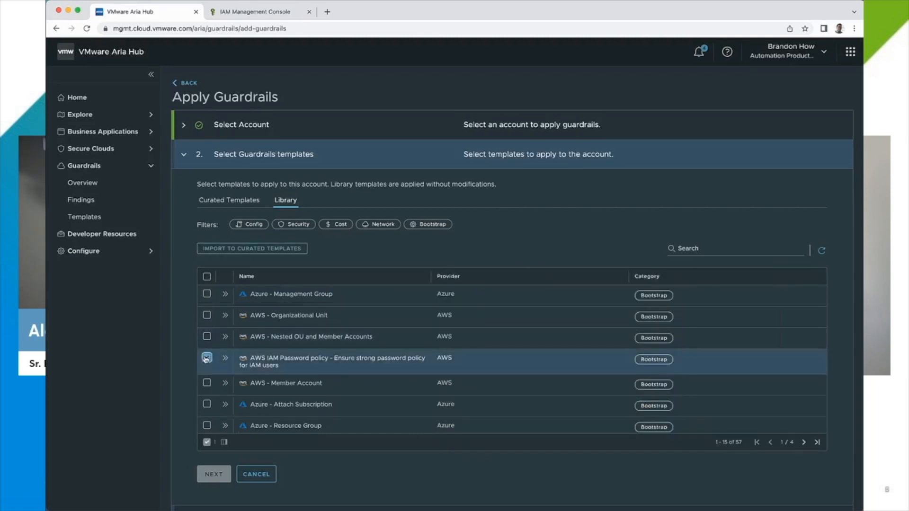
click(267, 249)
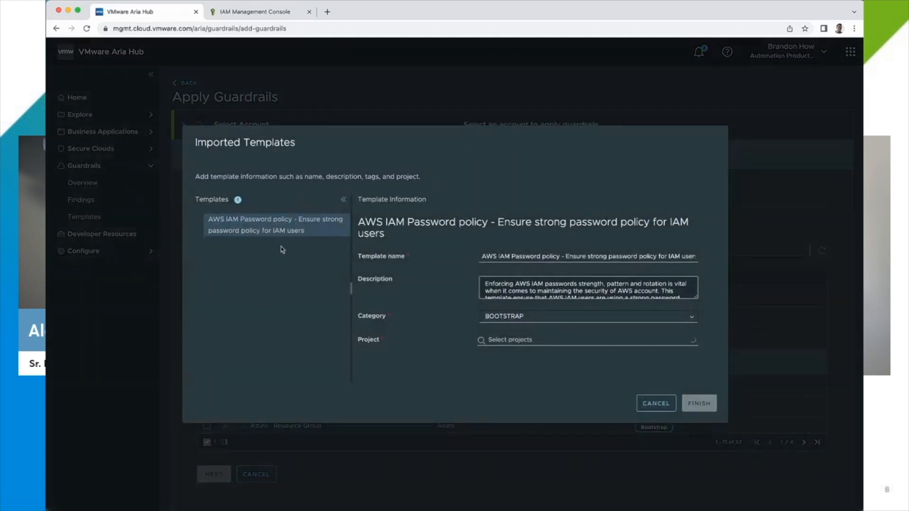
click(586, 256)
key(ctrl+a)
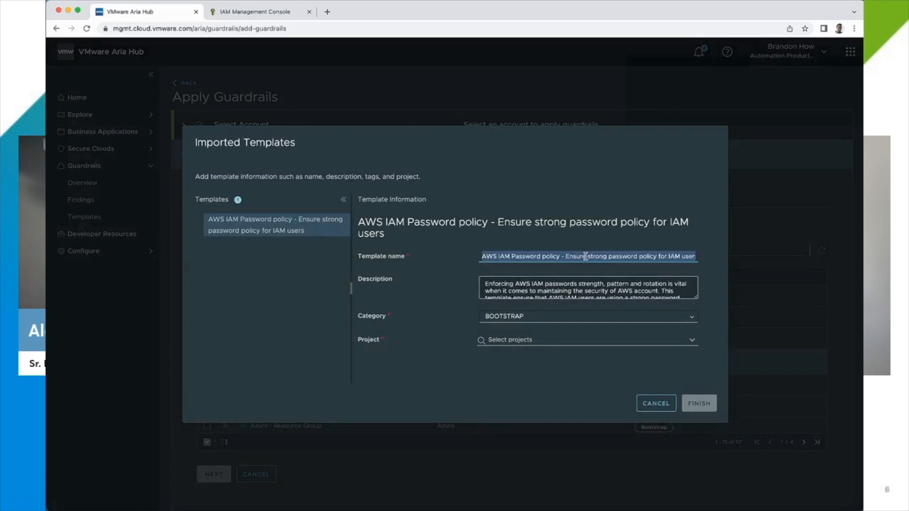
text(Strong password policy)
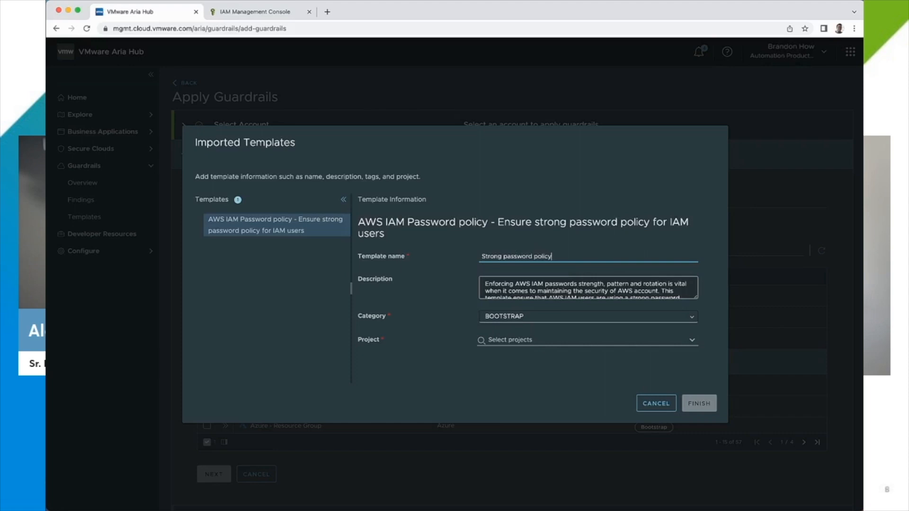
click(582, 290)
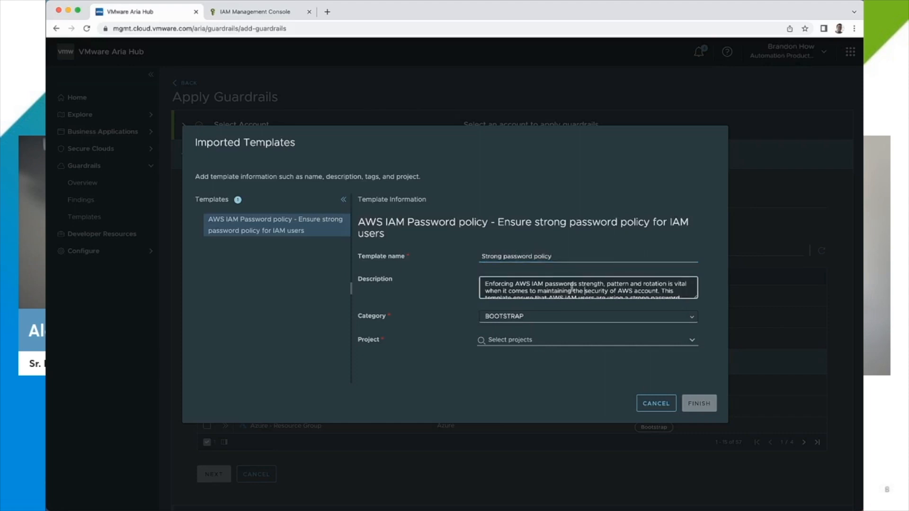
click(539, 340)
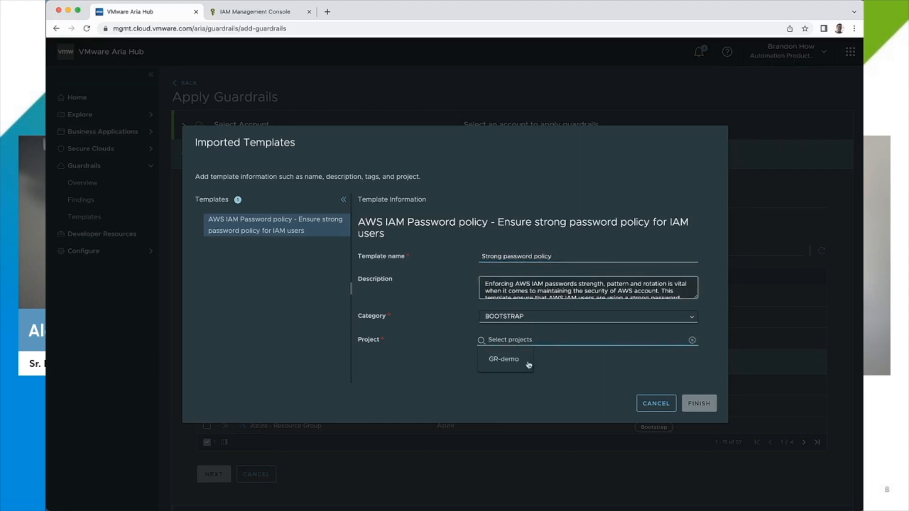
click(529, 362)
click(705, 403)
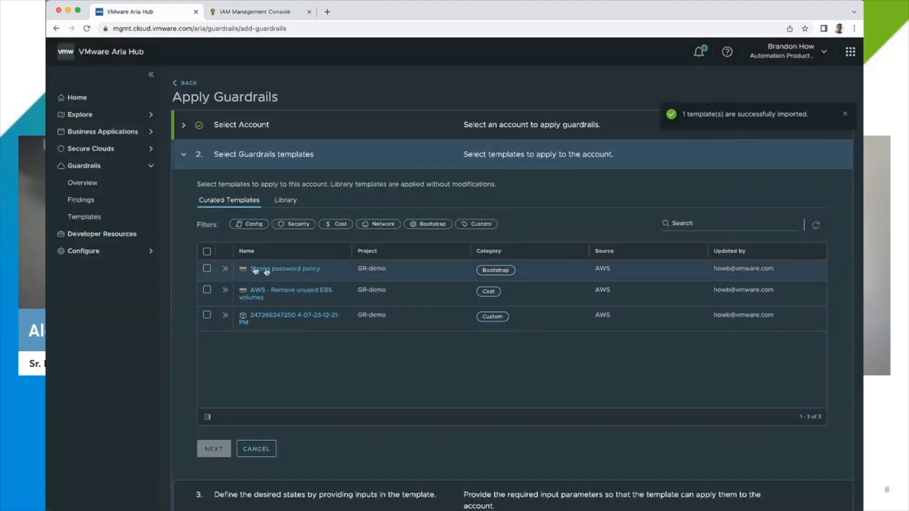
Review the code of the curated Strong password policy template and select that template for the account
click(226, 269)
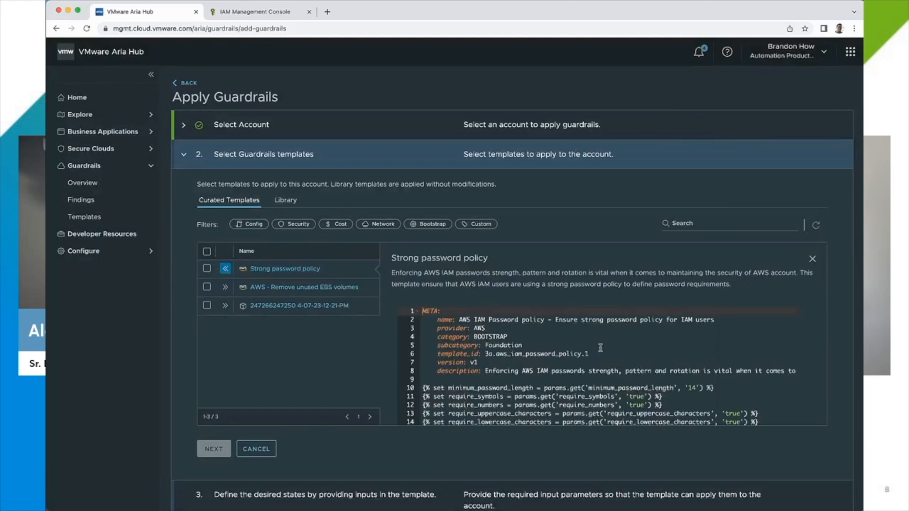
scroll(601, 348, down, 5)
scroll(593, 343, down, 5)
scroll(594, 342, up, 10)
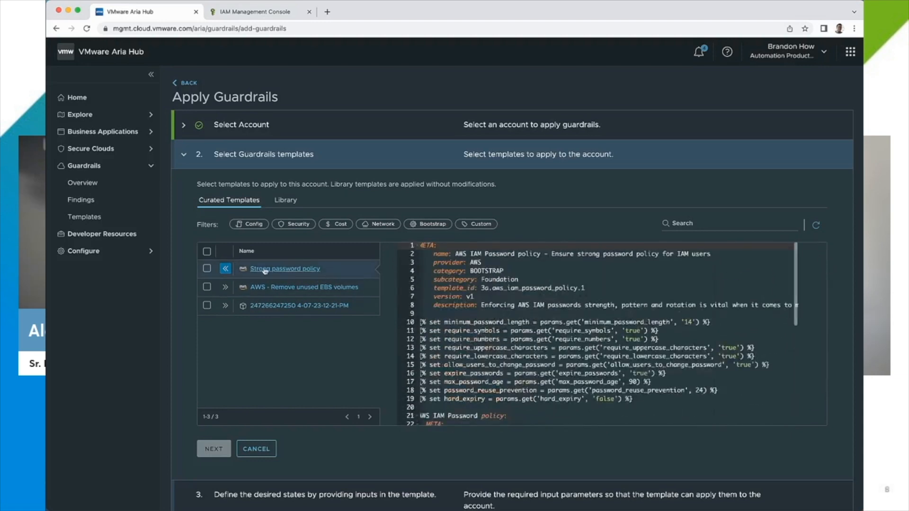
click(225, 269)
click(207, 268)
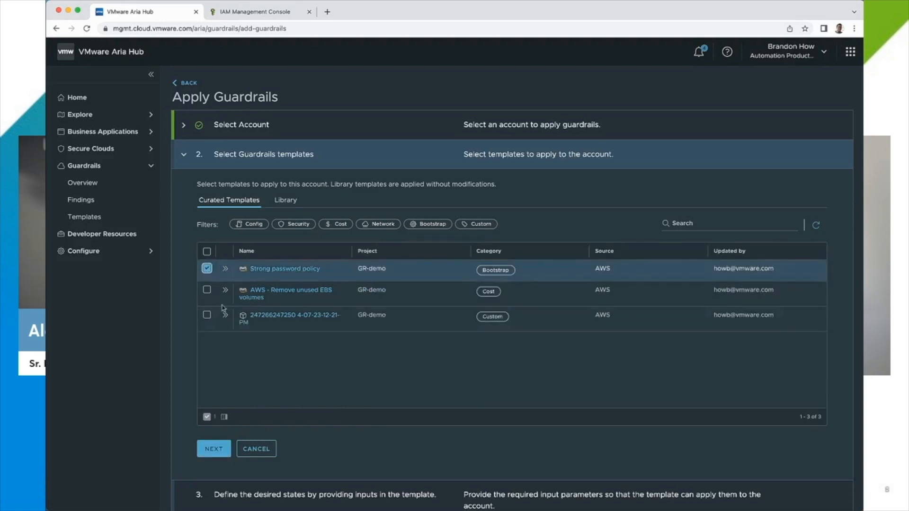
click(213, 453)
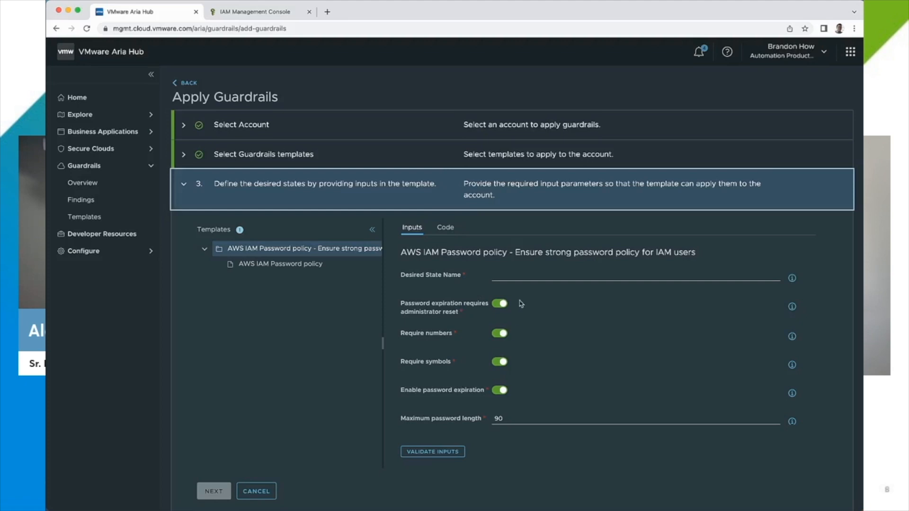
Name the desired state "Strong password policy" and turn off Require numbers
click(517, 278)
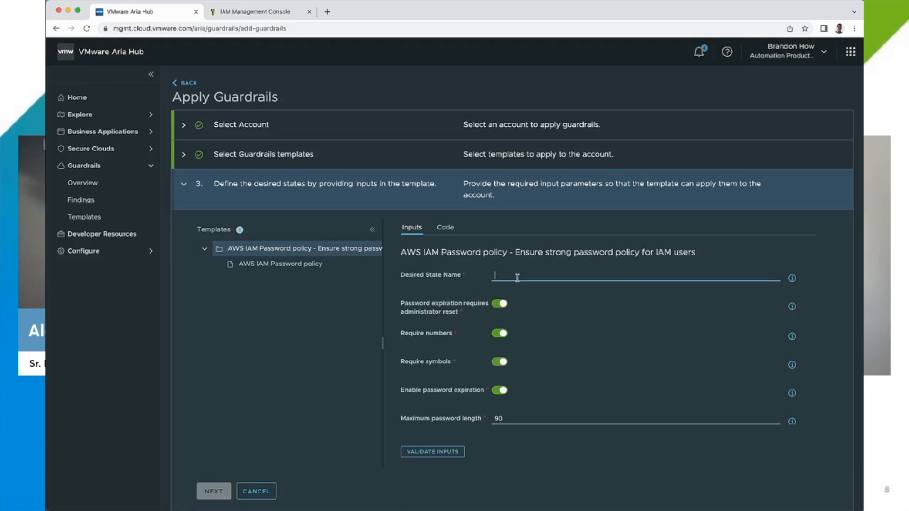
text(Strong password policy)
click(503, 335)
Set the maximum password length to 30 and the minimum password length to 20
scroll(544, 338, down, 2)
scroll(544, 338, down, 1)
click(518, 327)
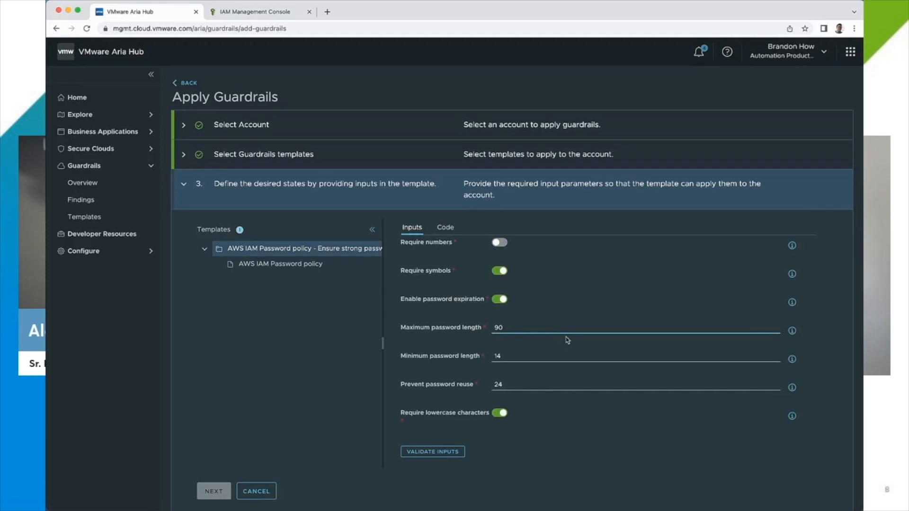
double_click(523, 329)
text(30)
click(526, 361)
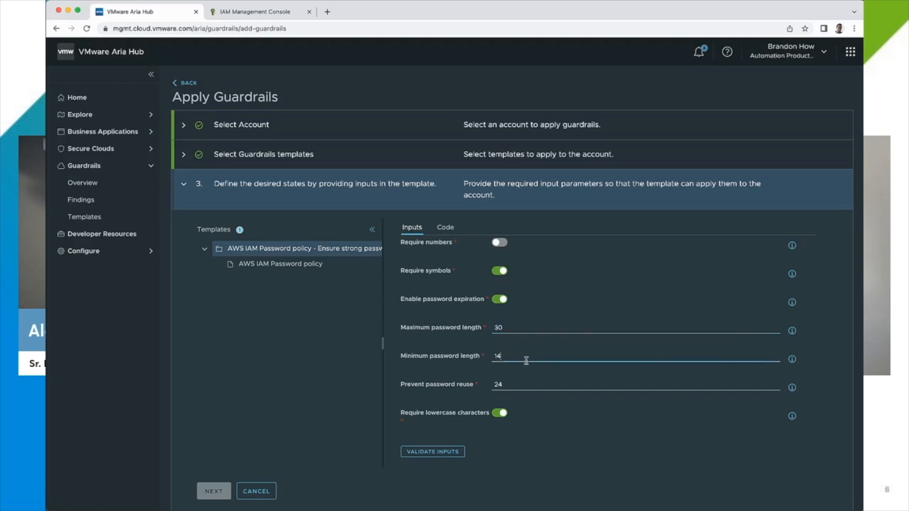
key(BackSpace)
key(BackSpace)
click(571, 317)
Validate the template inputs and apply the guardrails to the account in Monitor mode
scroll(574, 310, down, 2)
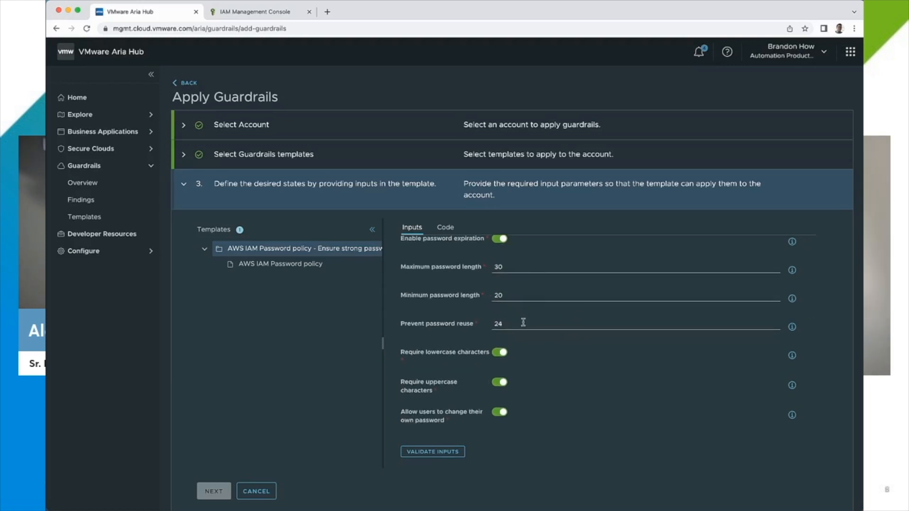
scroll(459, 358, down, 1)
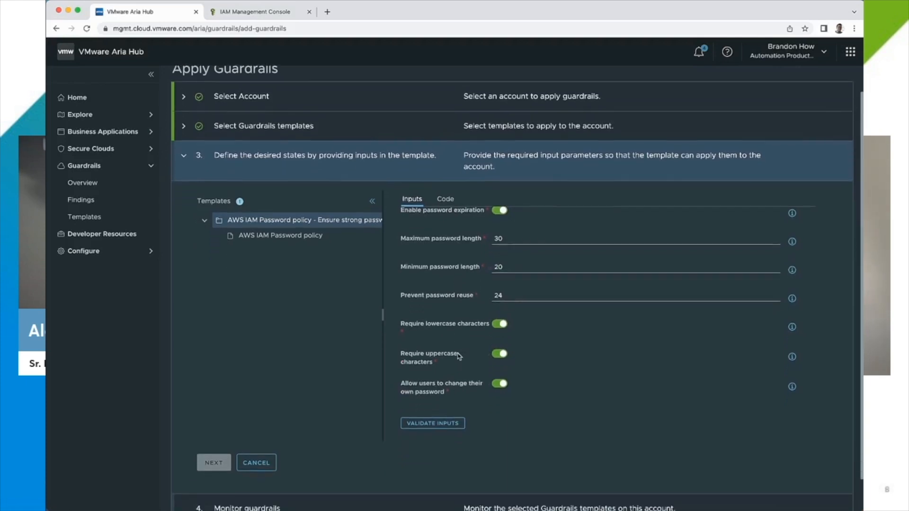
click(428, 422)
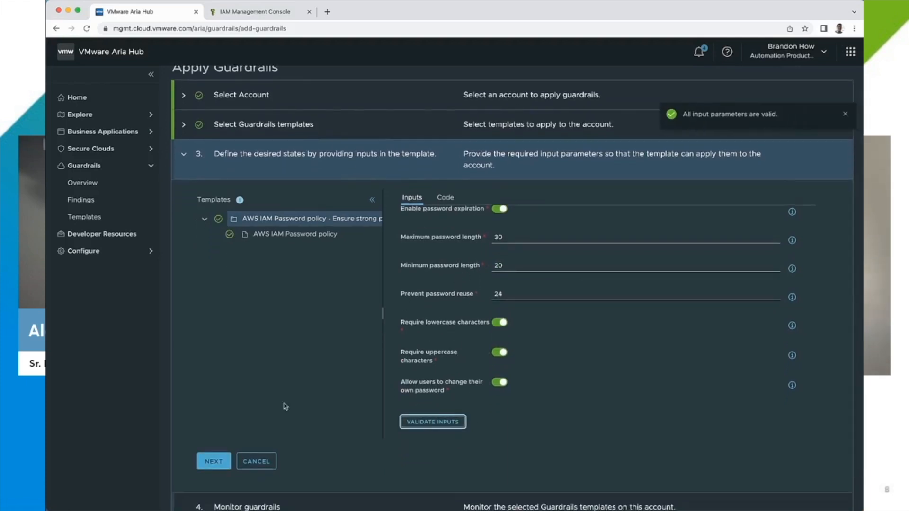
click(213, 462)
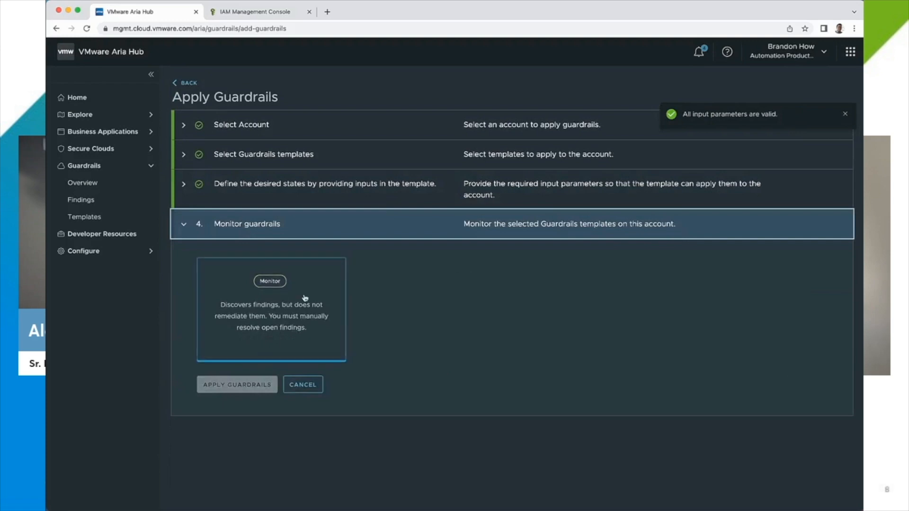
click(271, 297)
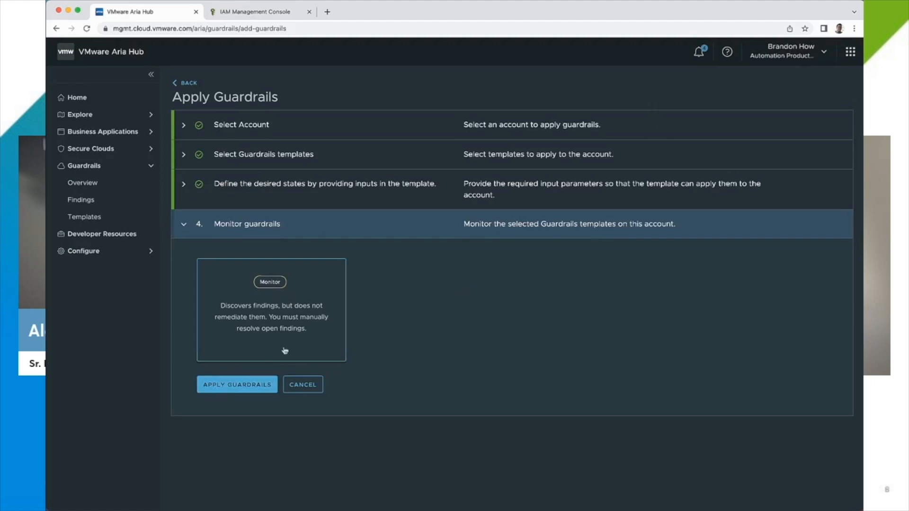
click(243, 388)
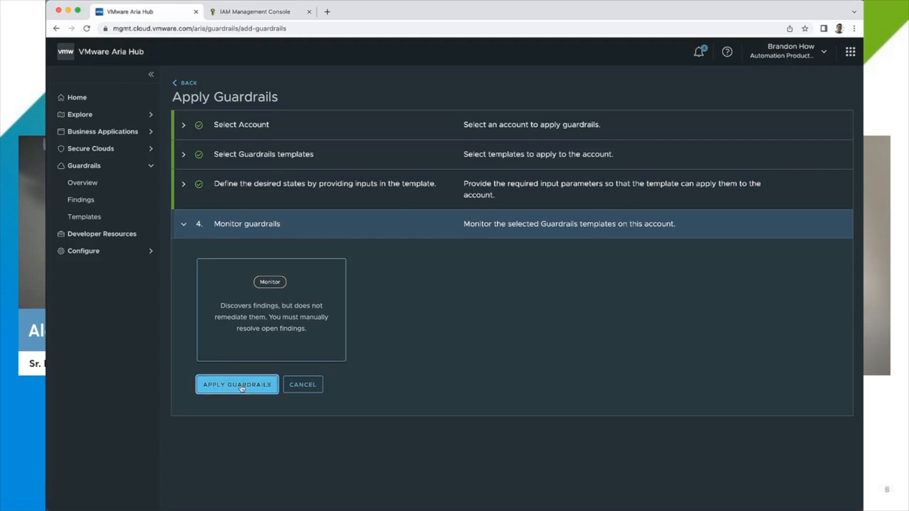